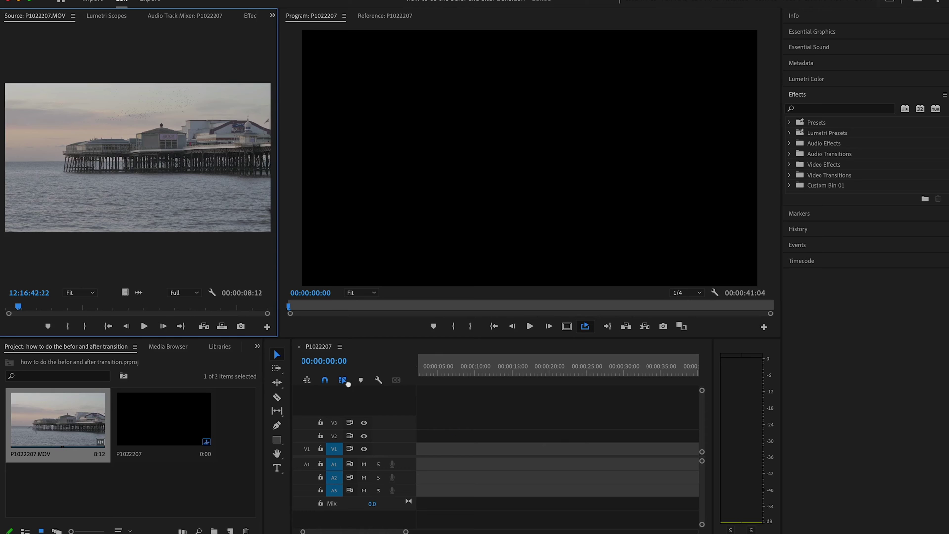
Step: Create a new sequence from P1022207.MOV with the clip on V1
drag(348, 384, 406, 453)
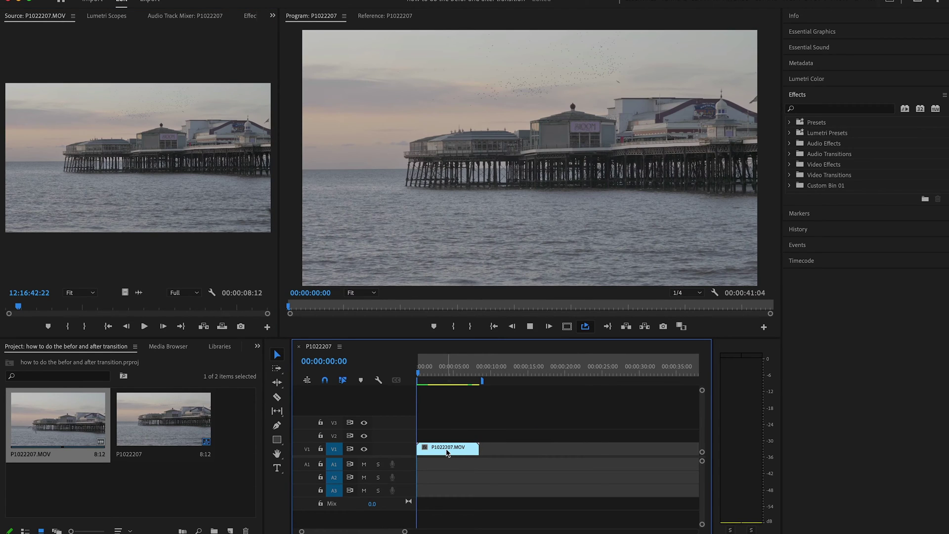
Step: Preview the pier clip, Alt-drag a copy onto V2, and bring up Lumetri Color
key(space)
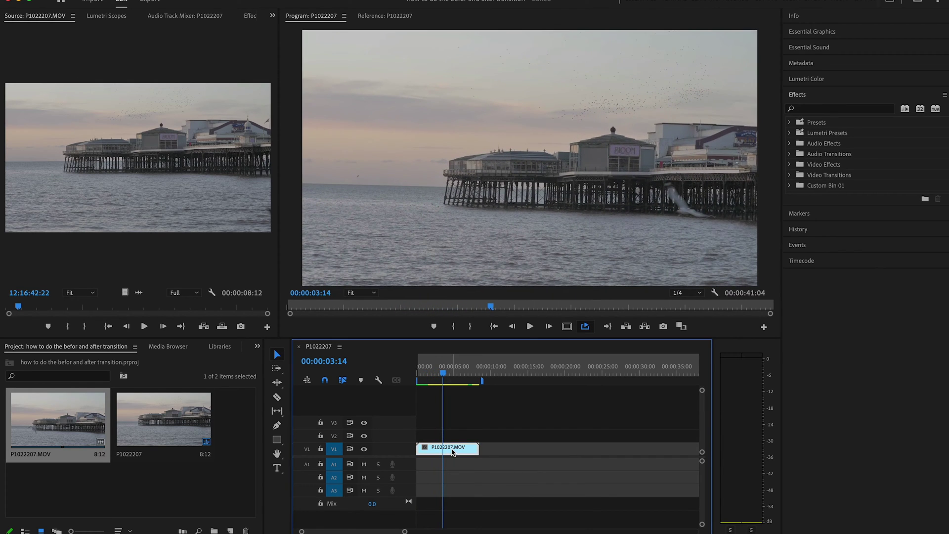
drag(451, 451, 448, 438)
drag(451, 379, 430, 379)
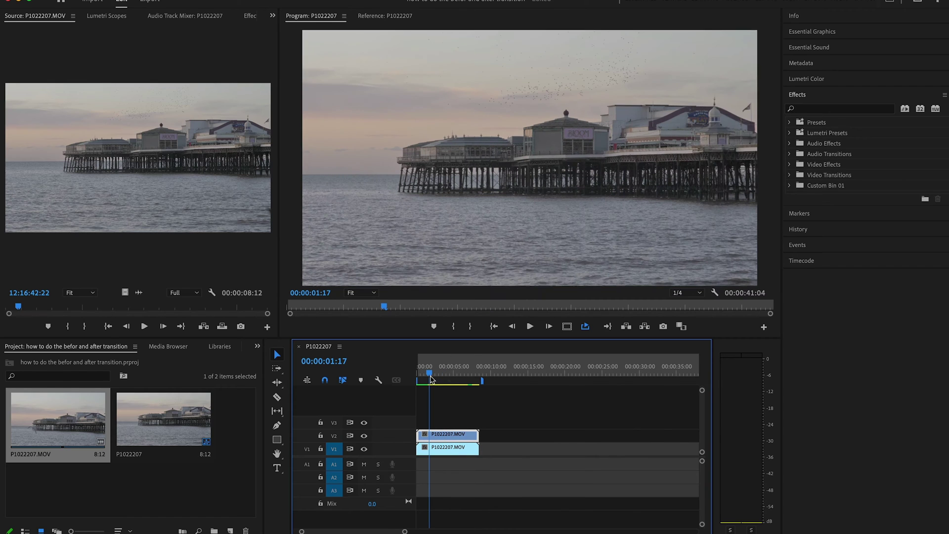
click(811, 79)
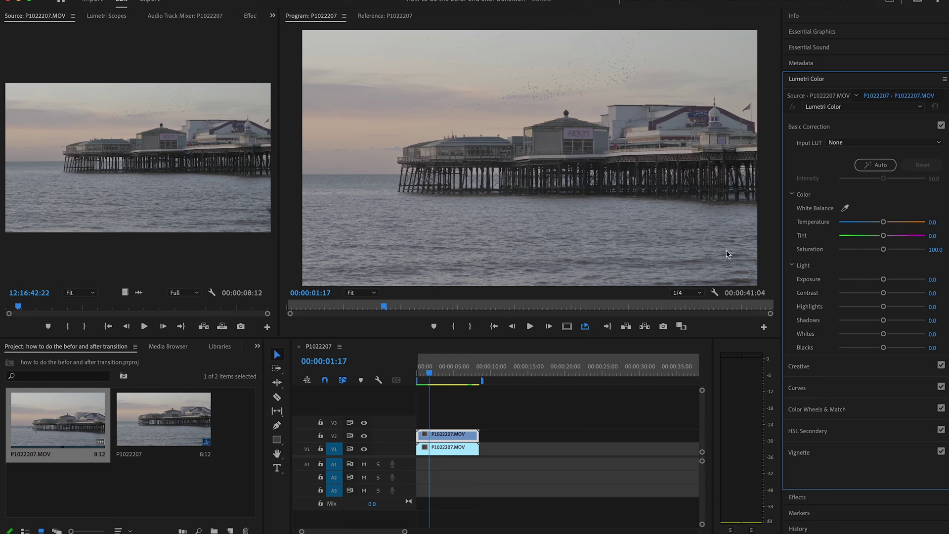
Step: With scopes and reference view shown, boost the V2 copy's saturation and contrast and apply the Chopper look
click(120, 15)
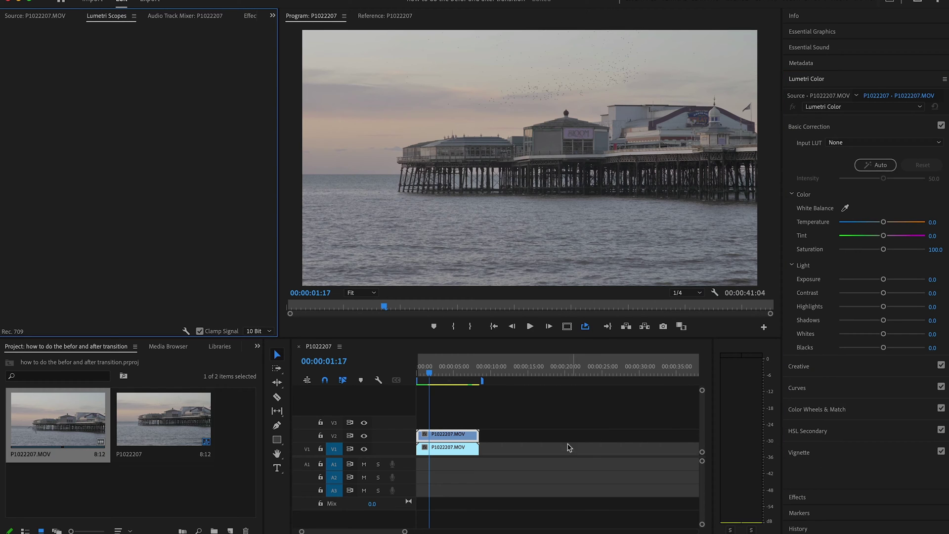
click(455, 438)
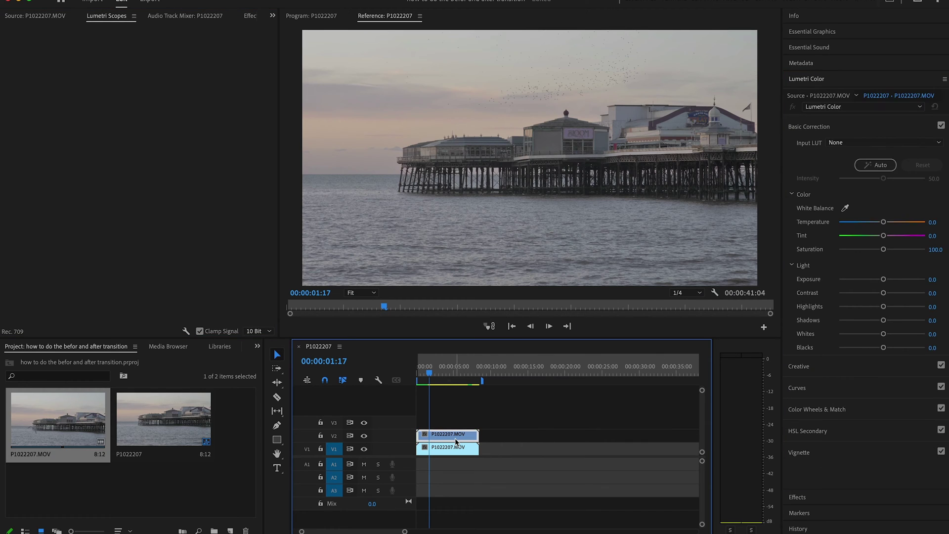
mouse_move(884, 281)
mouse_down()
mouse_move(893, 280)
mouse_move(884, 279)
mouse_up()
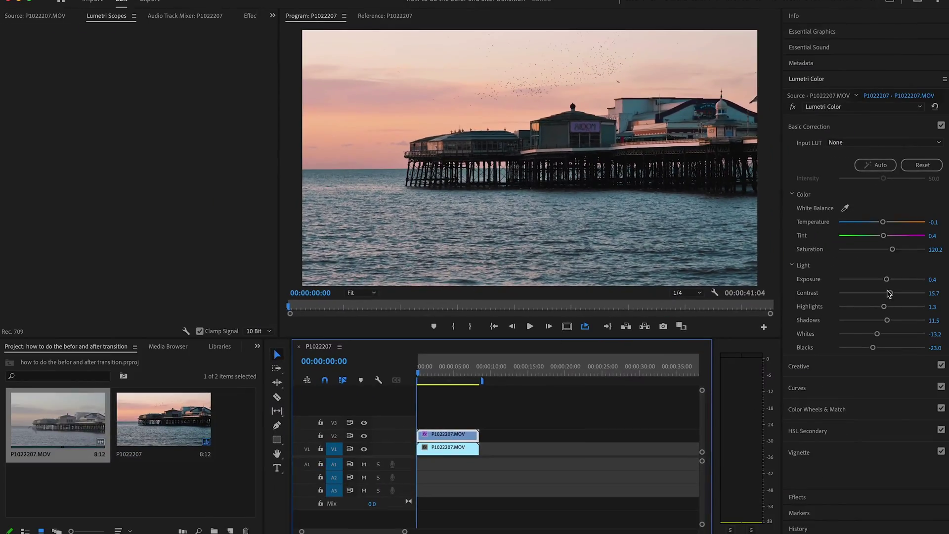
click(844, 128)
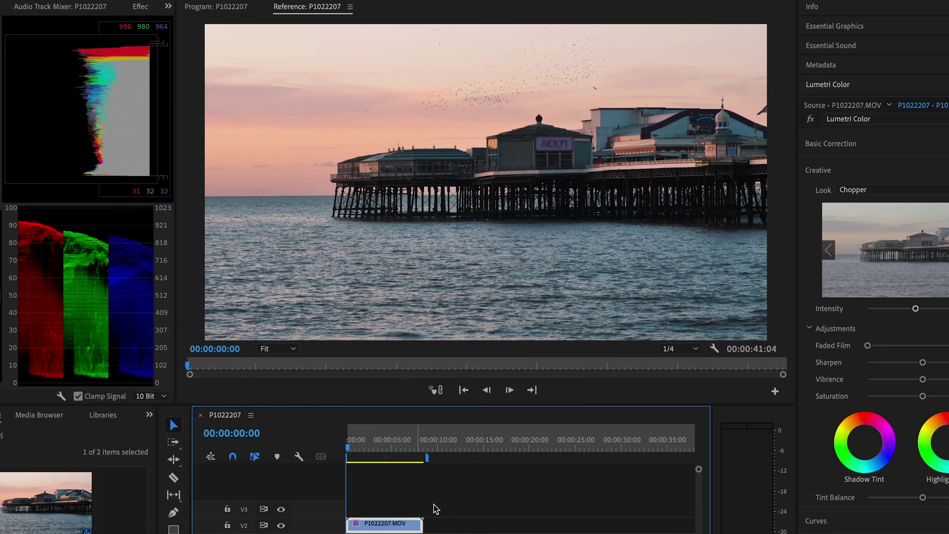
Step: Close Lumetri Color and search the Effects panel for 'wip'
click(835, 88)
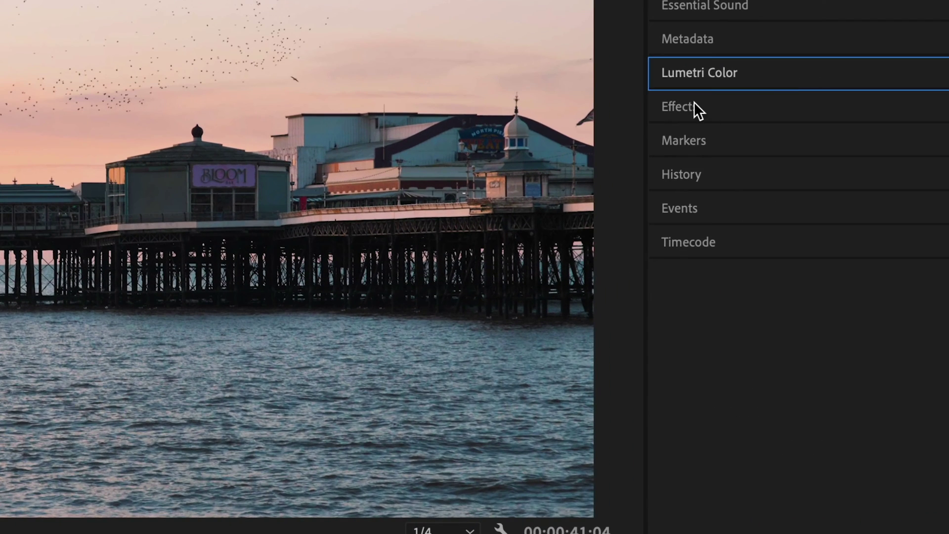
click(827, 105)
click(716, 138)
text(wipe)
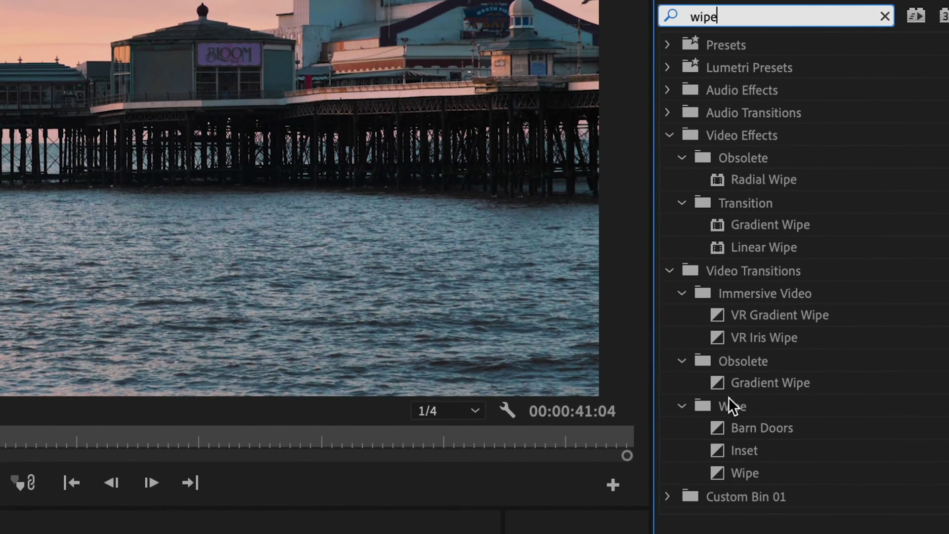
Step: Place the Wipe transition at the start of the V2 clip and preview it
drag(744, 472, 432, 512)
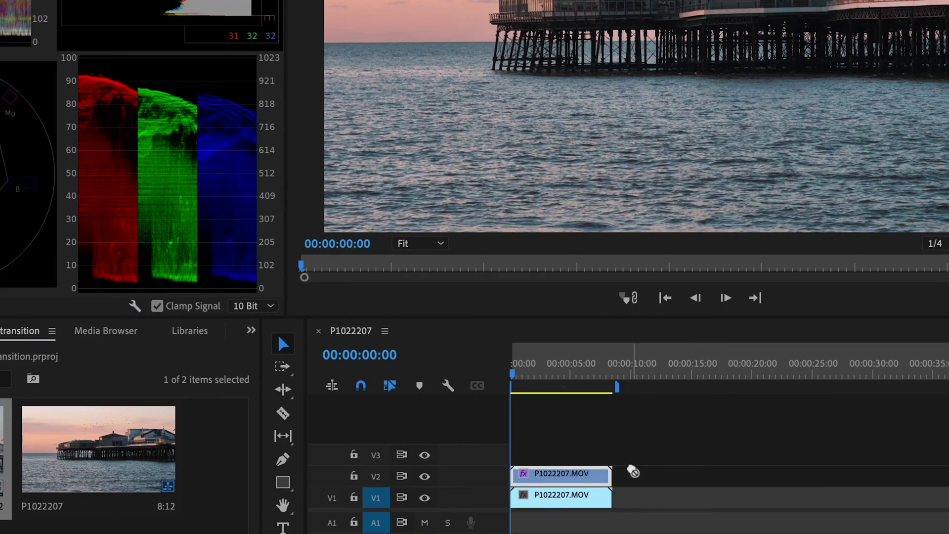
drag(518, 414, 517, 413)
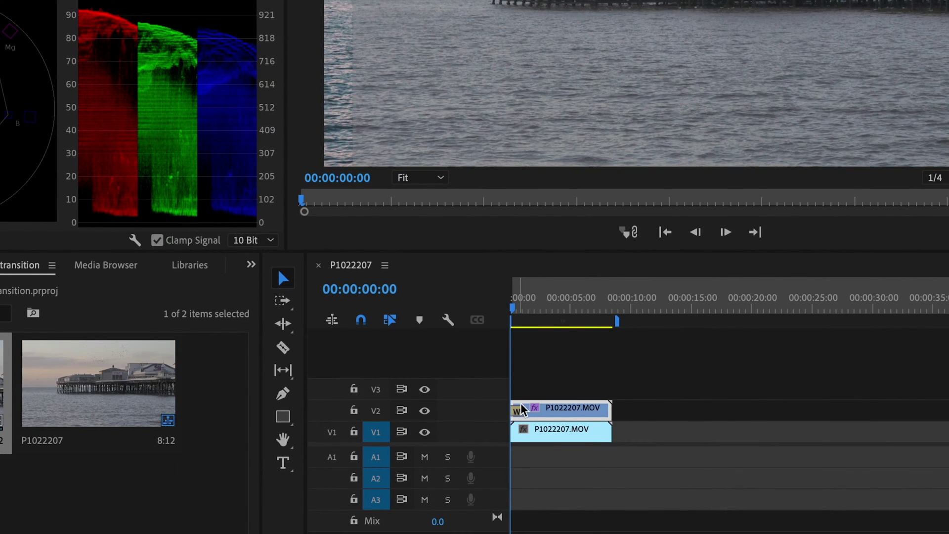
key(=)
key(=)
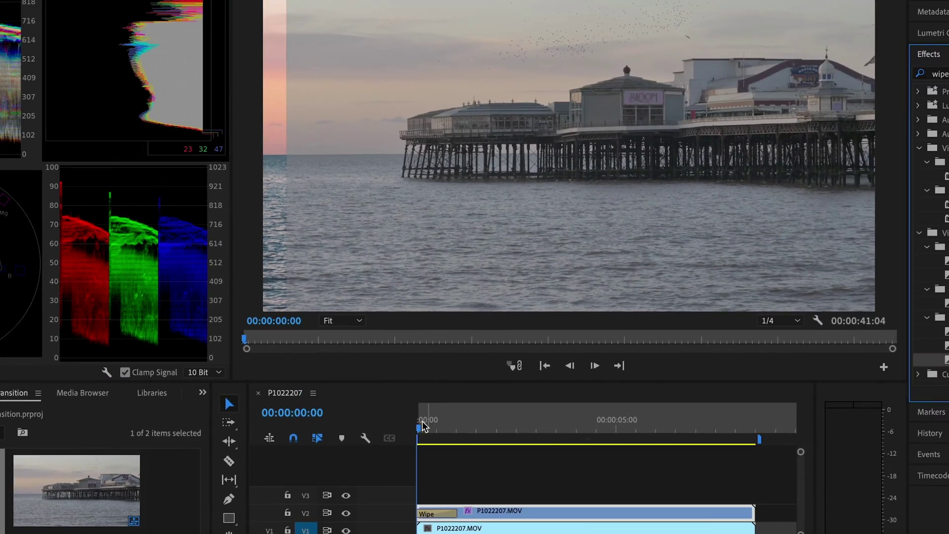
click(424, 451)
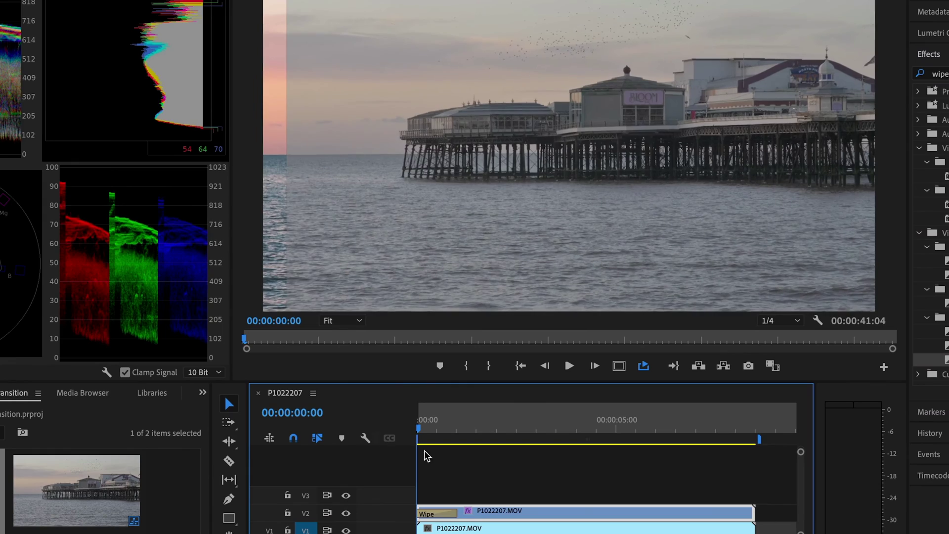
key(space)
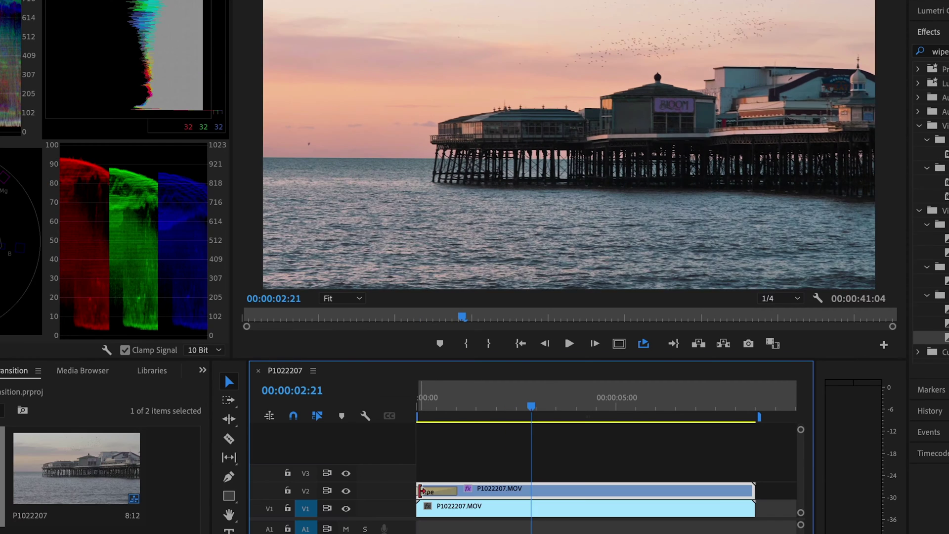
Step: Trim the V2 clip's in point later, then lengthen and shorten the Wipe while previewing
drag(417, 533, 469, 533)
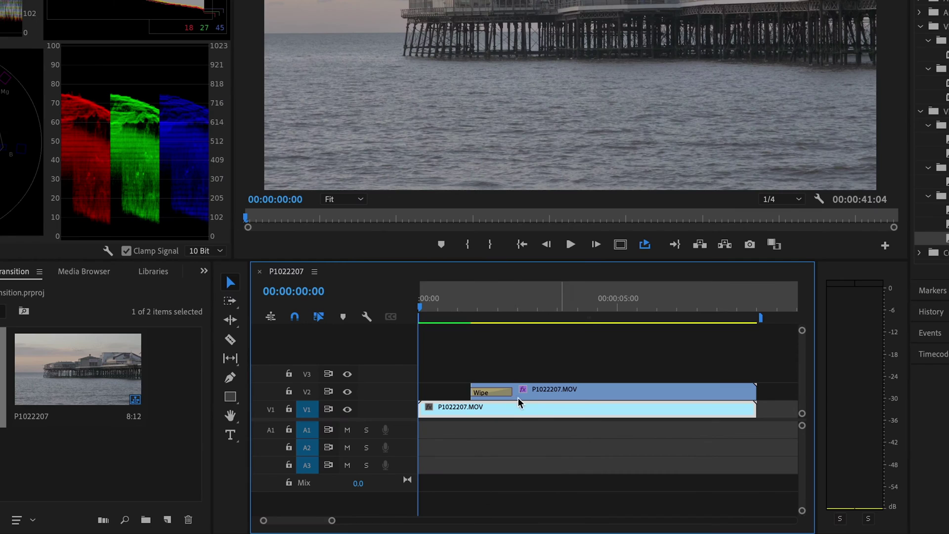
drag(514, 392, 555, 392)
key(space)
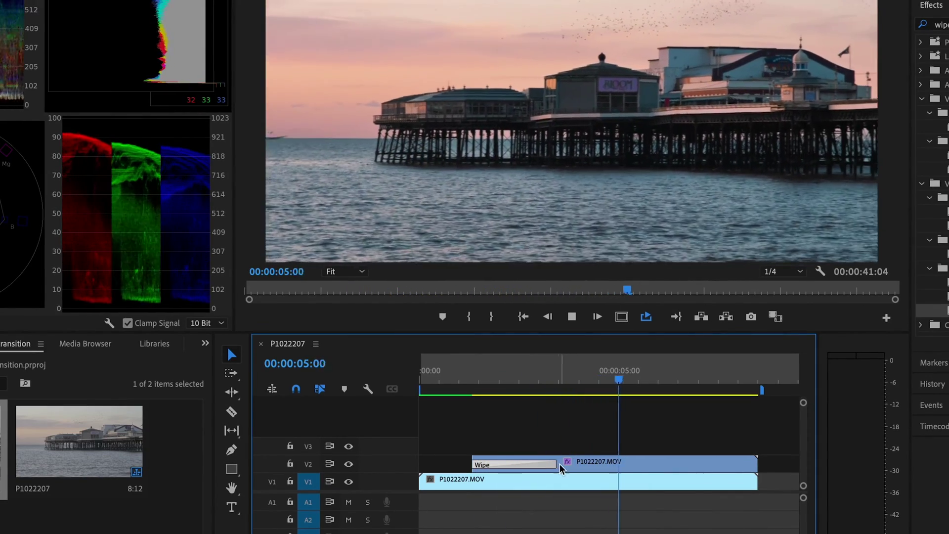
key(space)
drag(554, 463, 481, 464)
click(463, 391)
key(space)
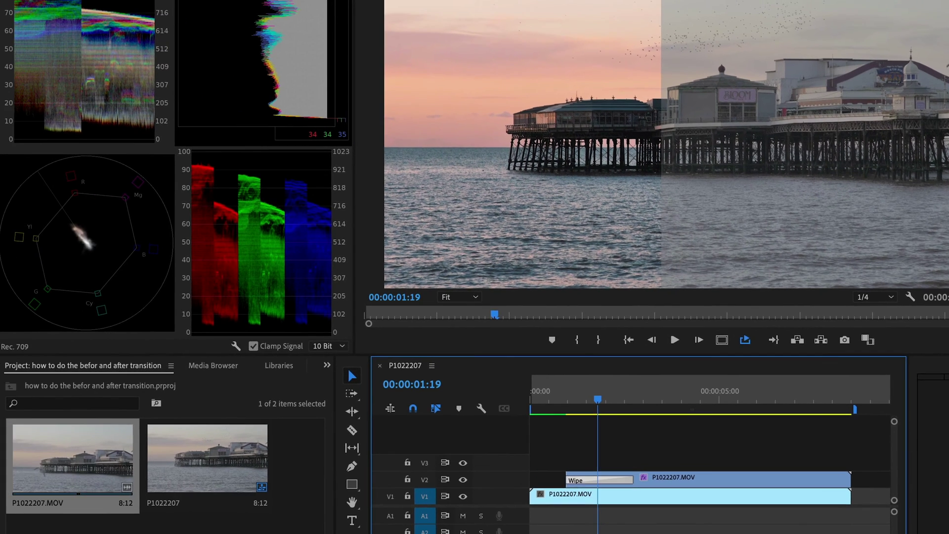
Step: Set the Wipe's Border Width to 18.6 and Border Color to white FFFFFF, then replay
click(321, 0)
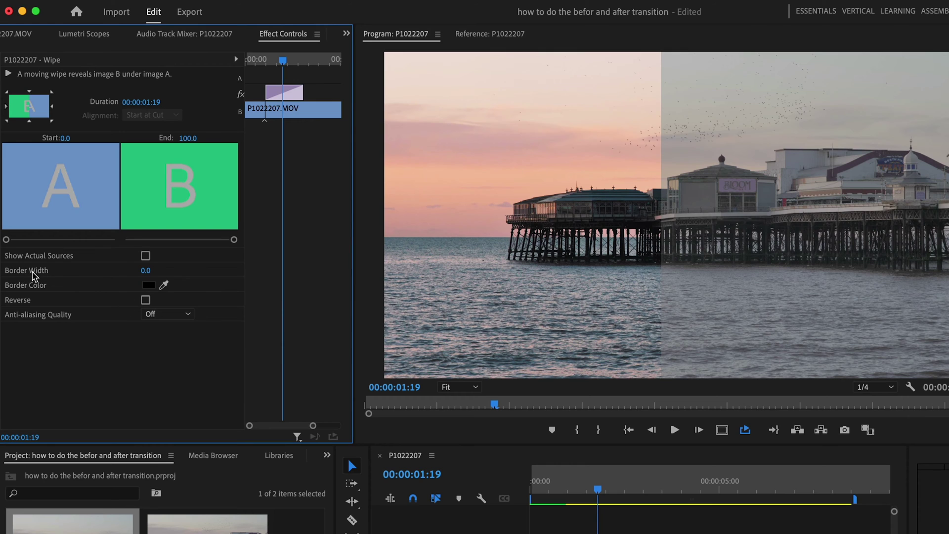
drag(147, 271, 154, 271)
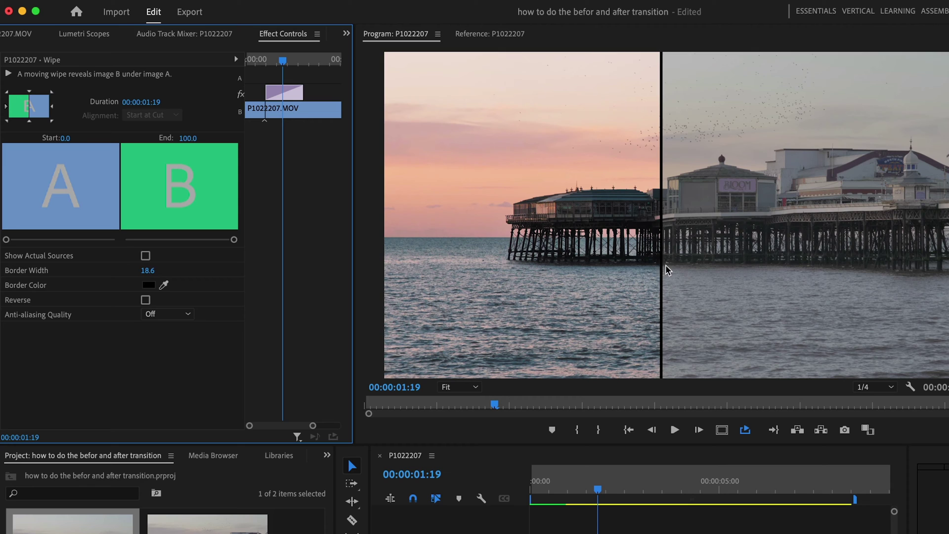
click(148, 285)
drag(523, 385, 452, 458)
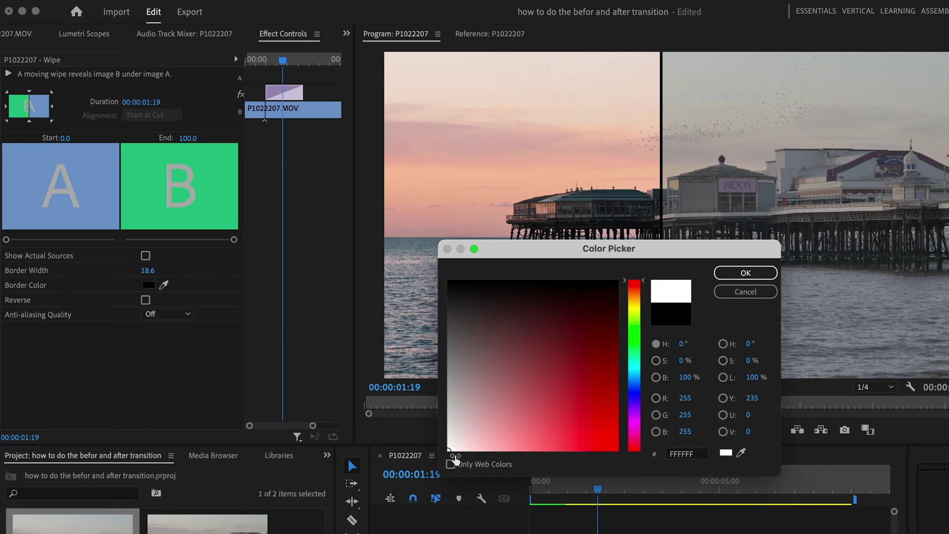
click(746, 273)
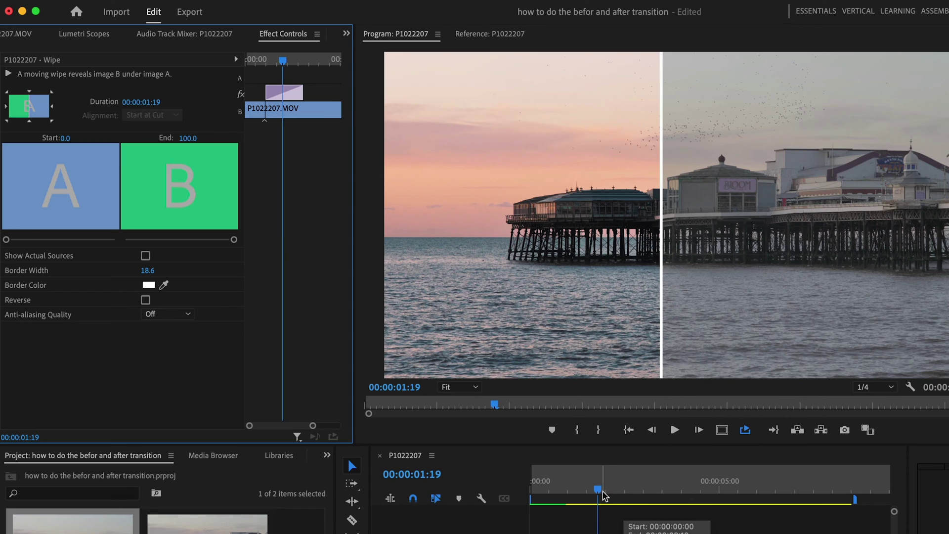
drag(598, 490, 532, 490)
key(space)
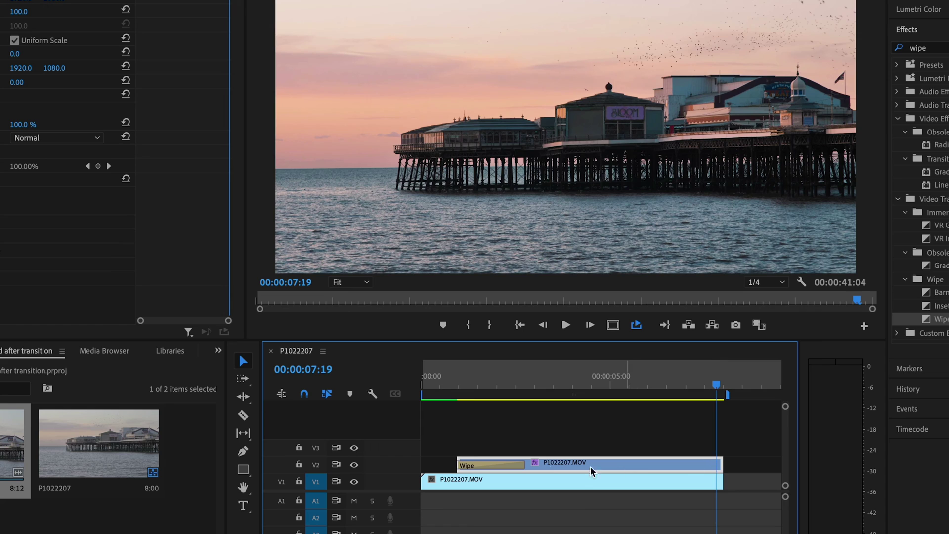
Step: Inspect the opening Wipe's settings at a mid-wipe frame
click(504, 382)
click(470, 384)
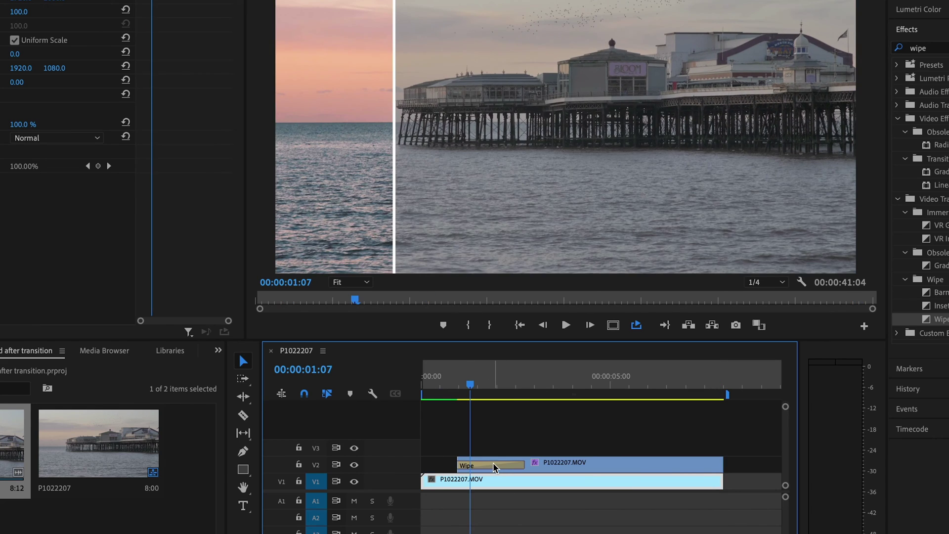
click(495, 466)
Step: Apply a Wipe at the top clip's end, trim it slightly shorter, and check its settings
click(707, 385)
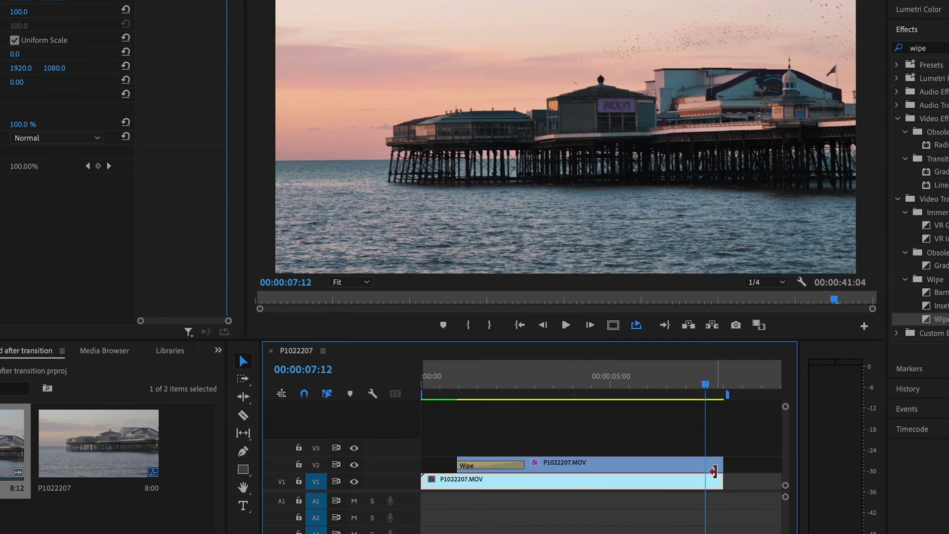
click(714, 472)
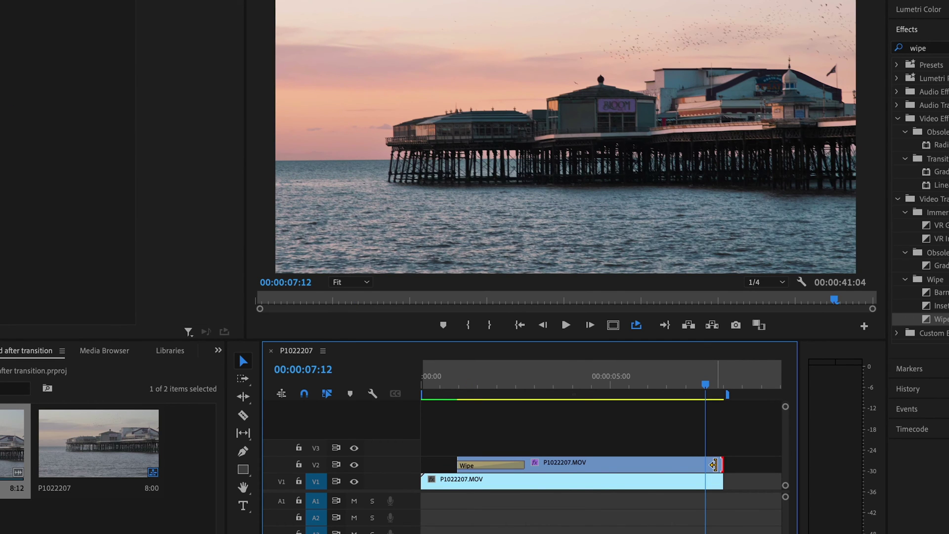
key(ctrl+d)
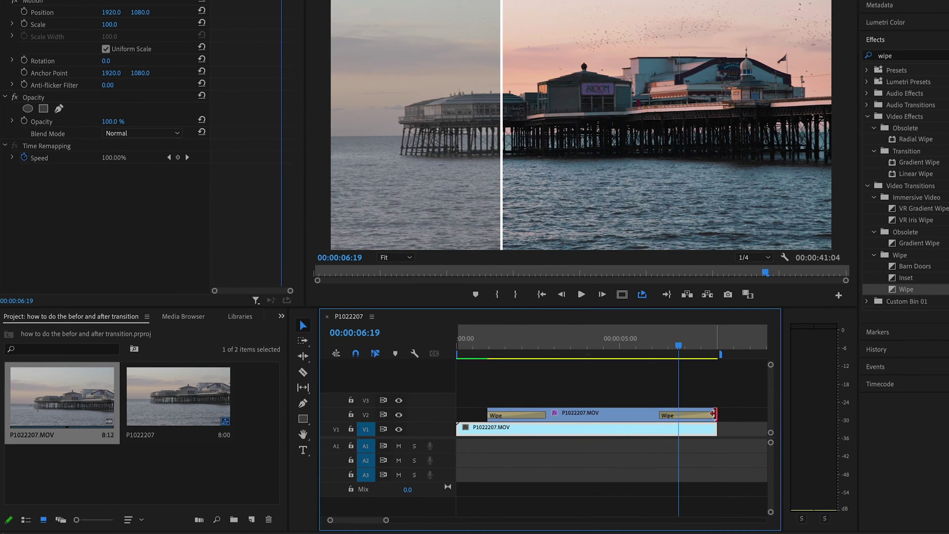
drag(713, 413, 697, 410)
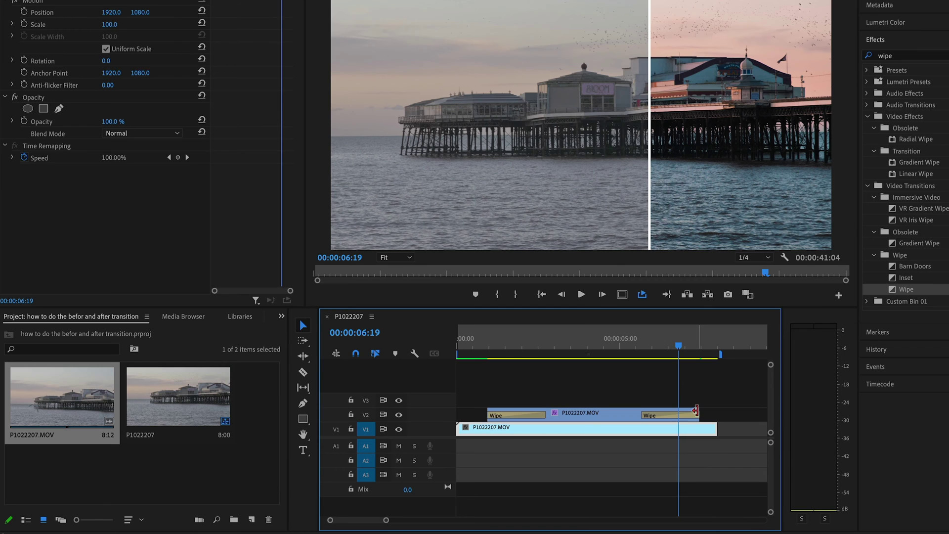
click(683, 416)
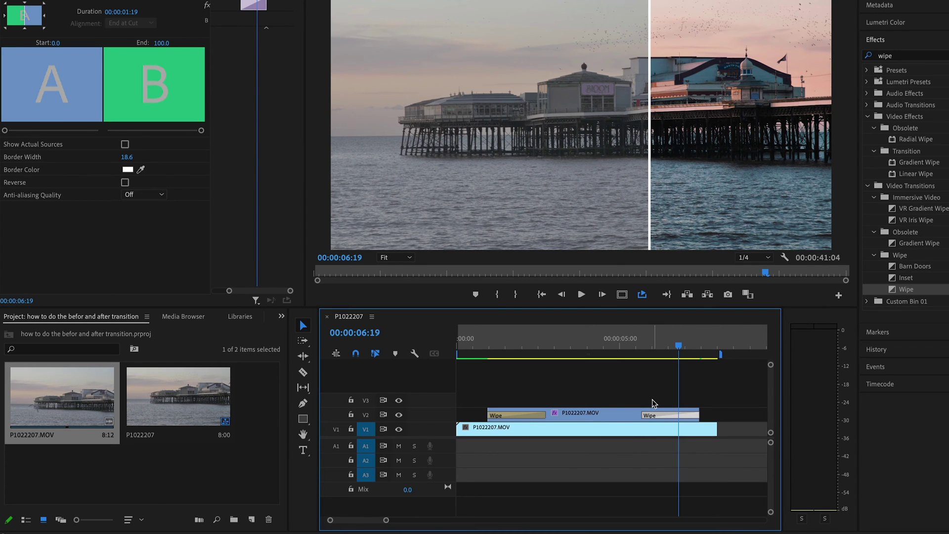
drag(638, 338, 653, 338)
click(668, 418)
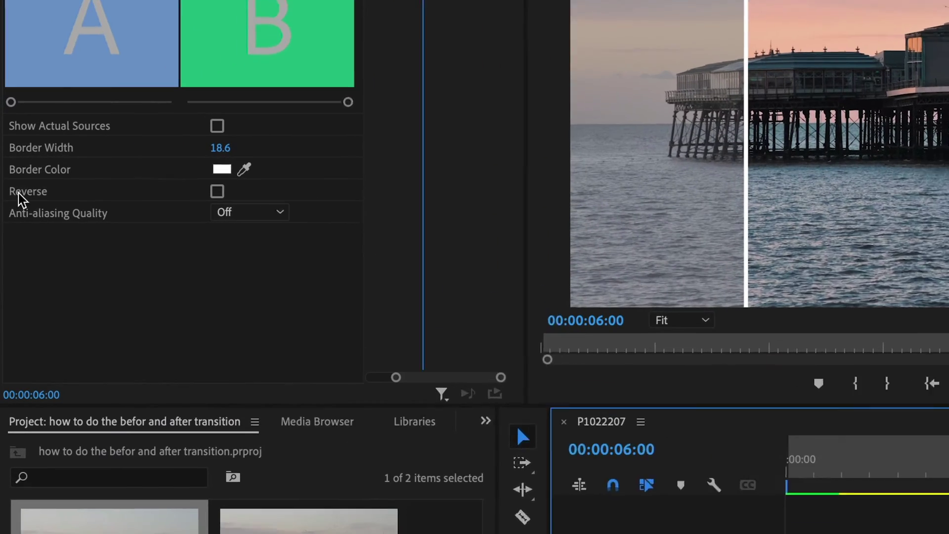
Step: Tick Reverse on the end Wipe and add the Loop Playback button to the monitor, left on
click(224, 193)
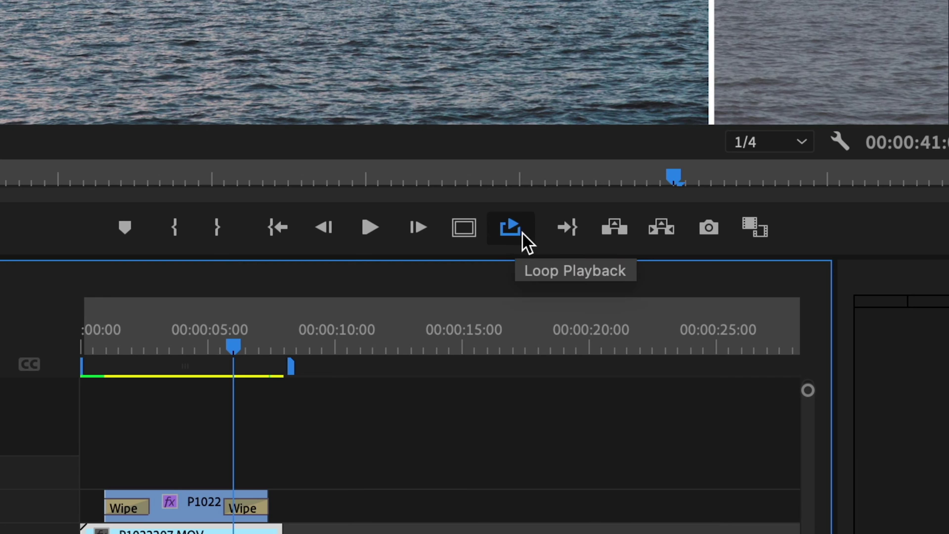
click(546, 247)
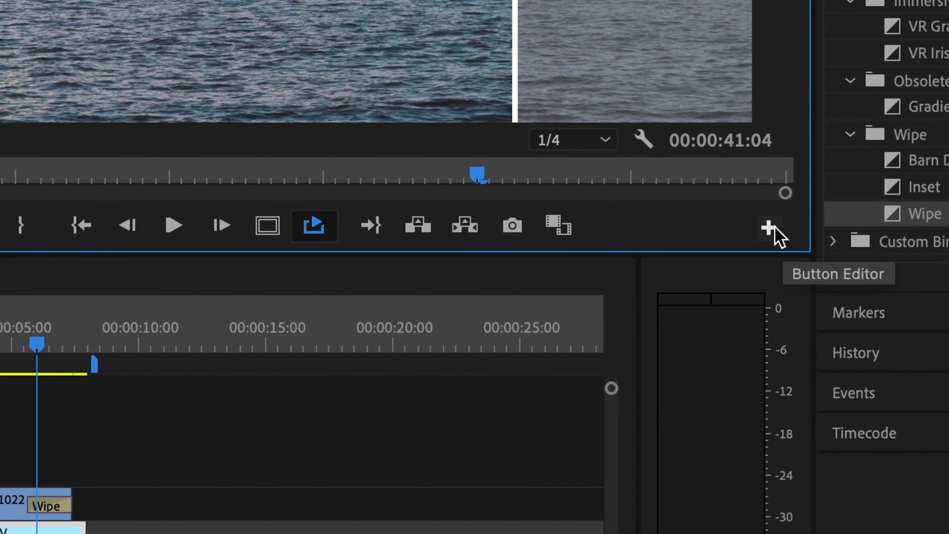
click(770, 233)
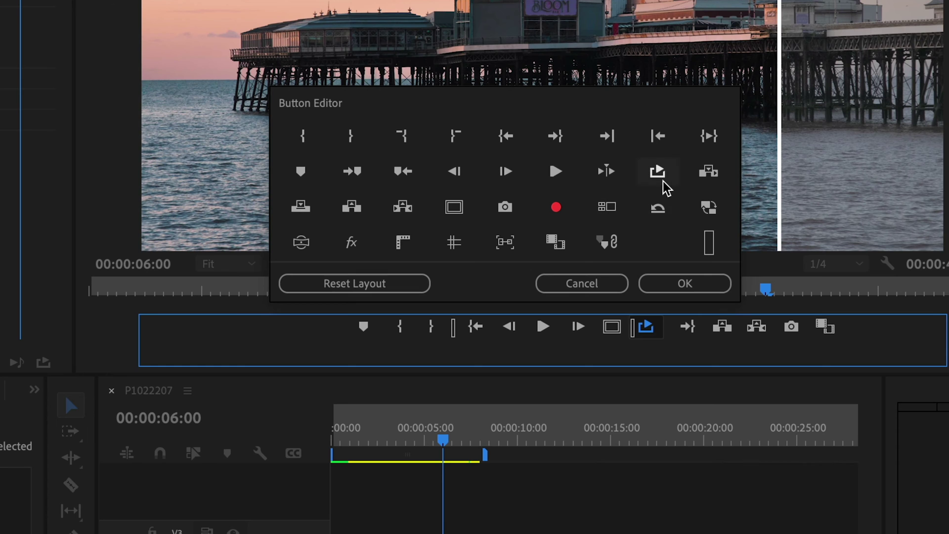
drag(704, 255, 647, 336)
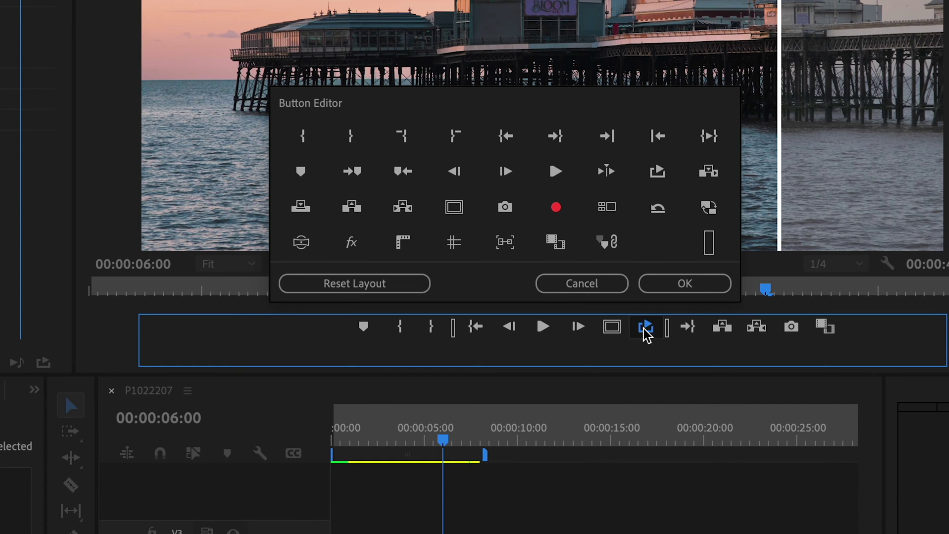
click(683, 285)
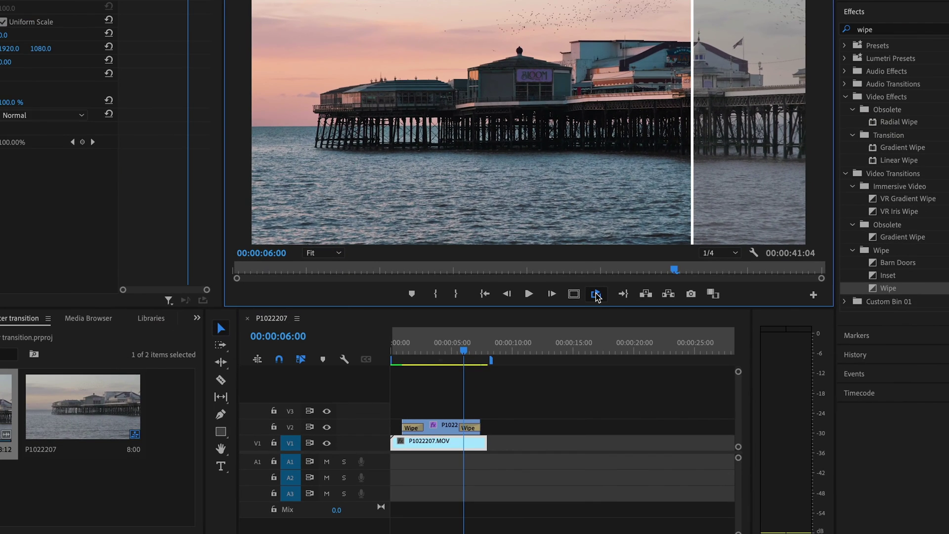
click(597, 296)
click(597, 294)
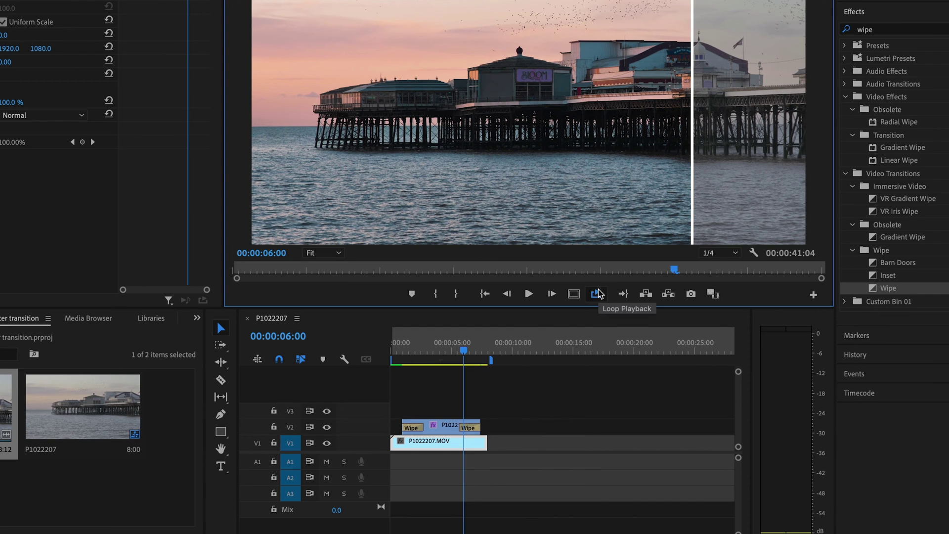
Step: Mark the work-area end at 00:00:07:16 and extend it to the clip's end
click(485, 357)
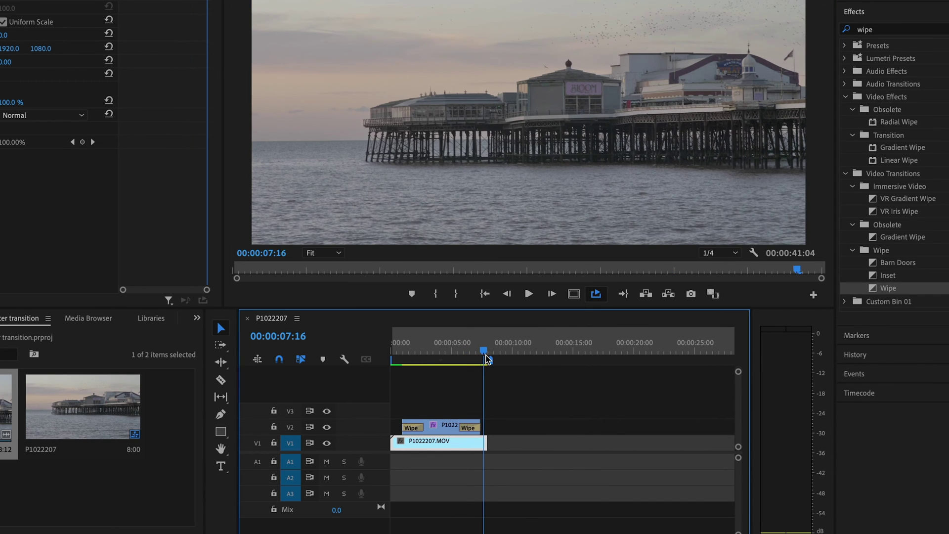
key(o)
drag(484, 338, 488, 341)
key(Home)
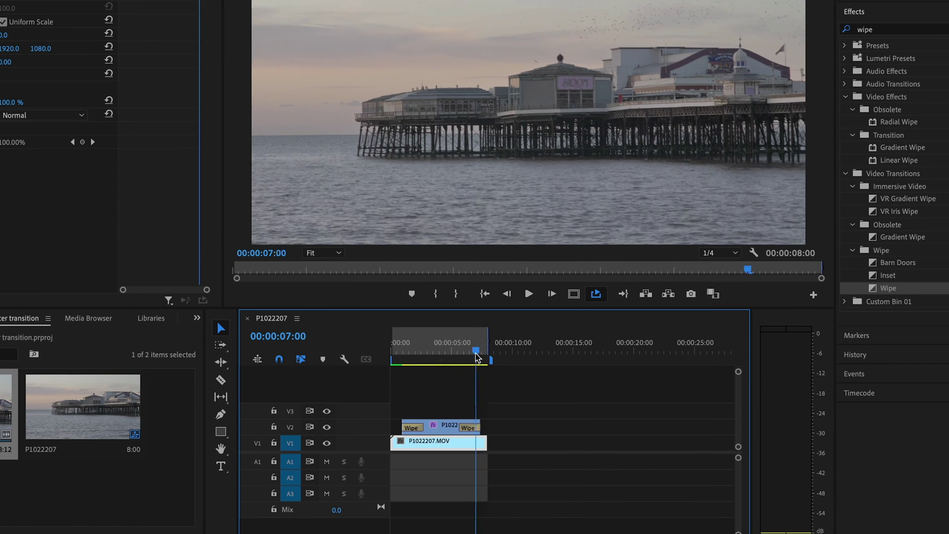
Step: Lengthen the opening wipe to about two seconds and preview, stopping at 00:00:03:11
drag(418, 429, 433, 428)
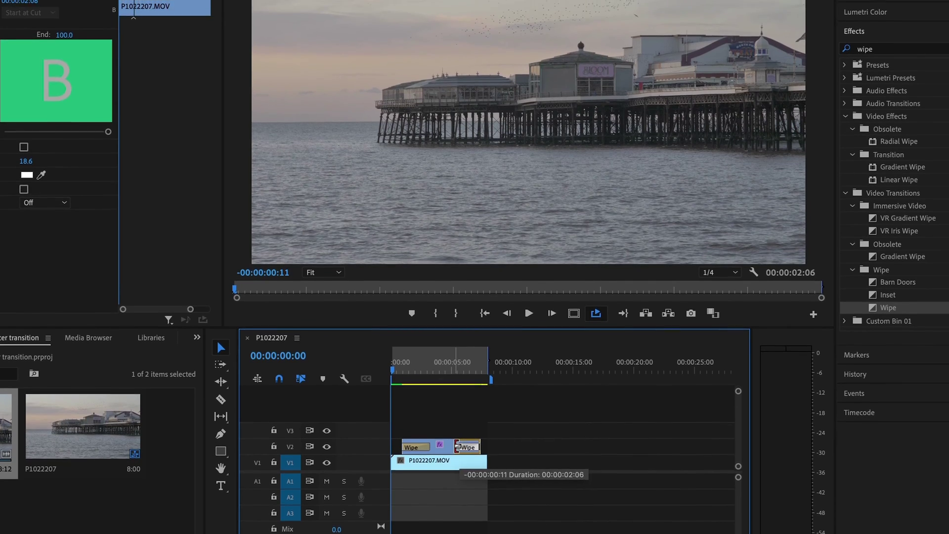
key(space)
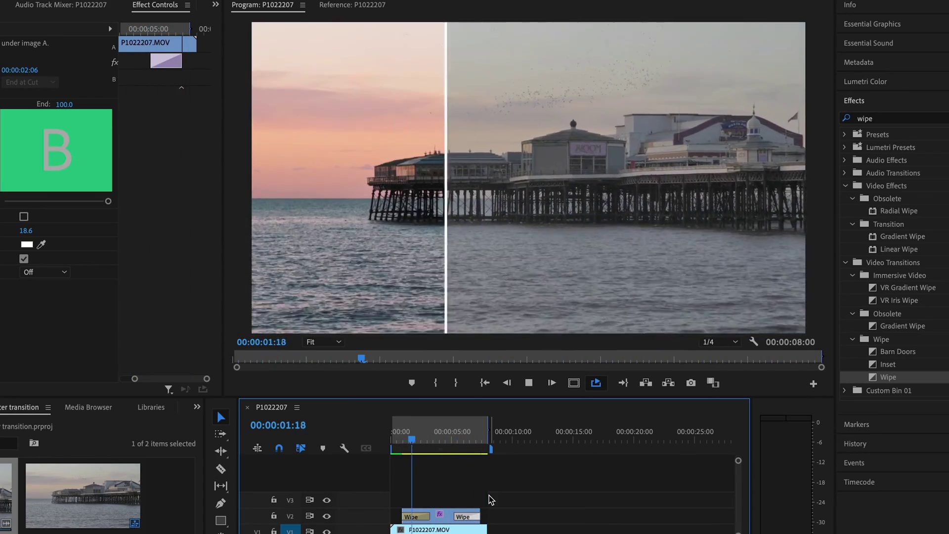
click(434, 442)
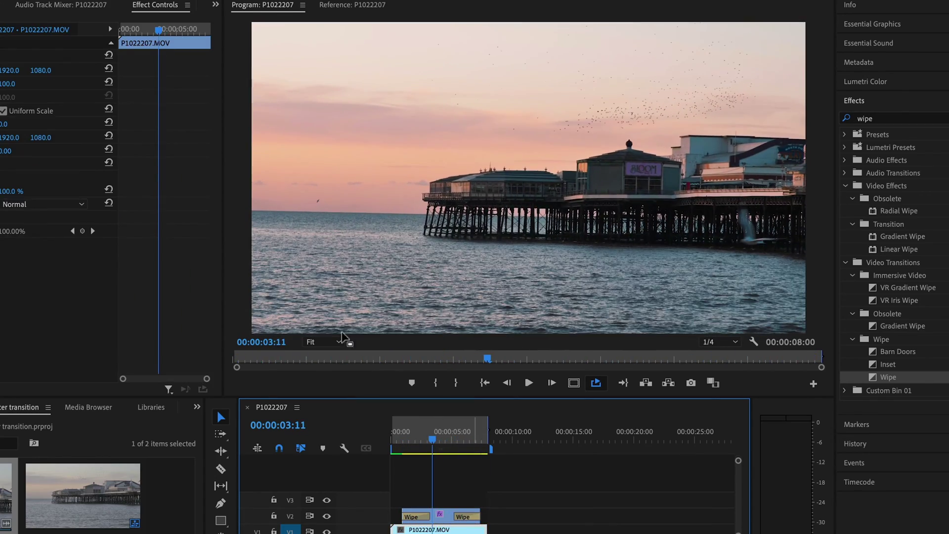
Step: Open the Export page and choose Animated GIF as the format
click(191, 29)
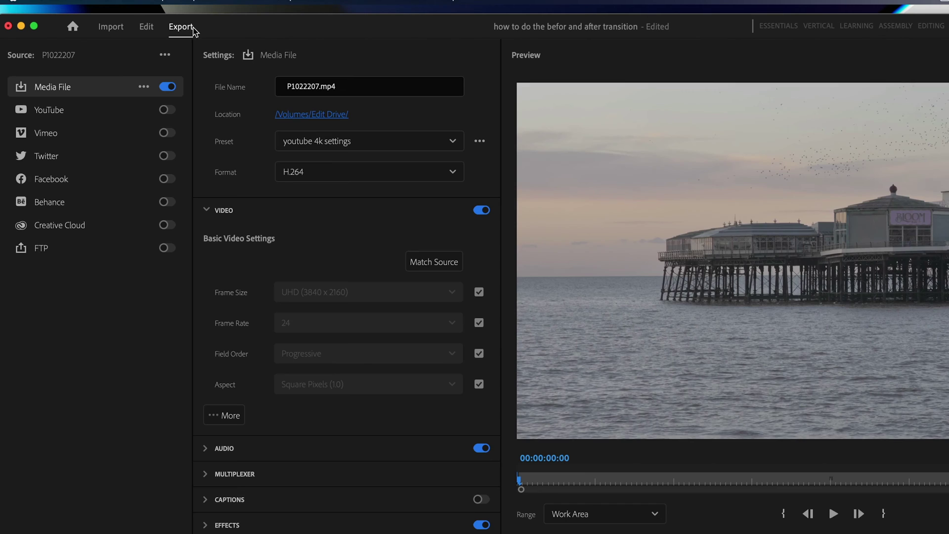
click(308, 173)
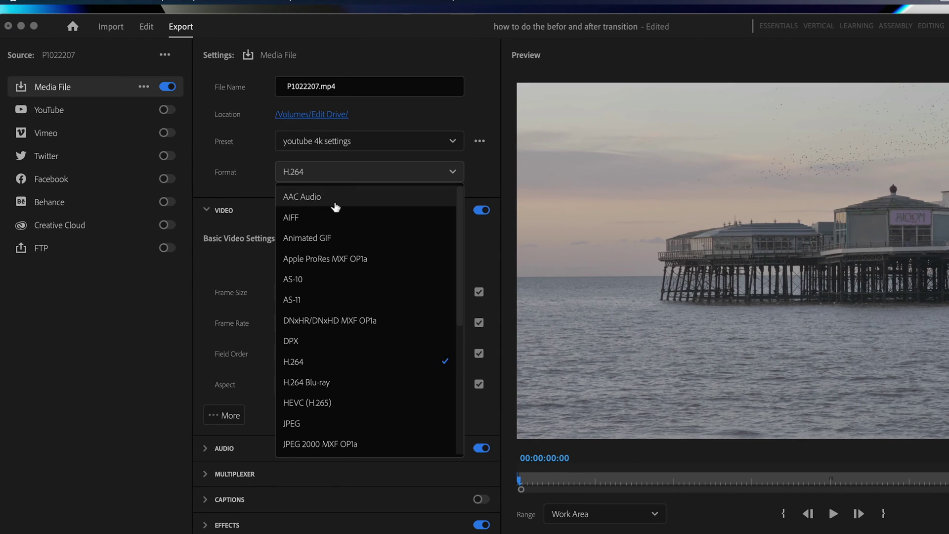
click(319, 242)
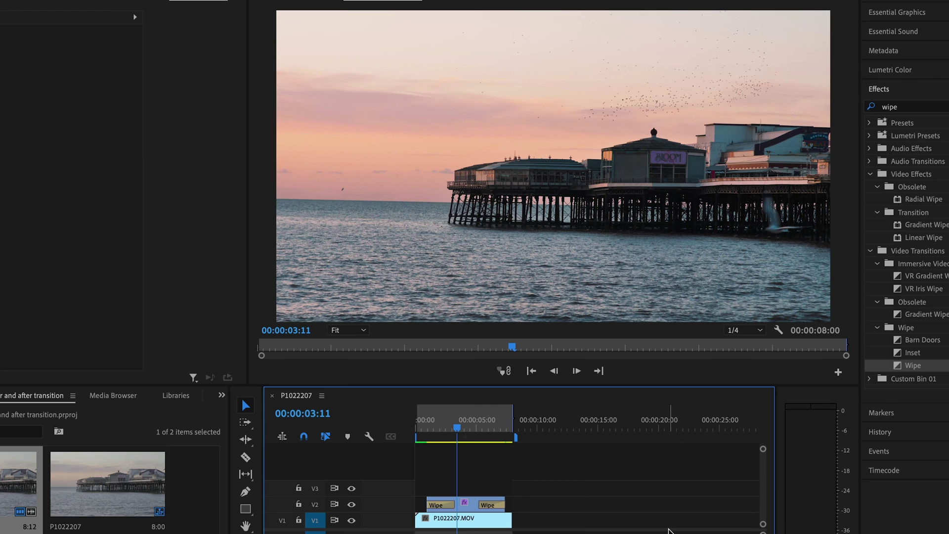
Step: Launch Gifski through Spotlight search
key(super+space)
text(gifski)
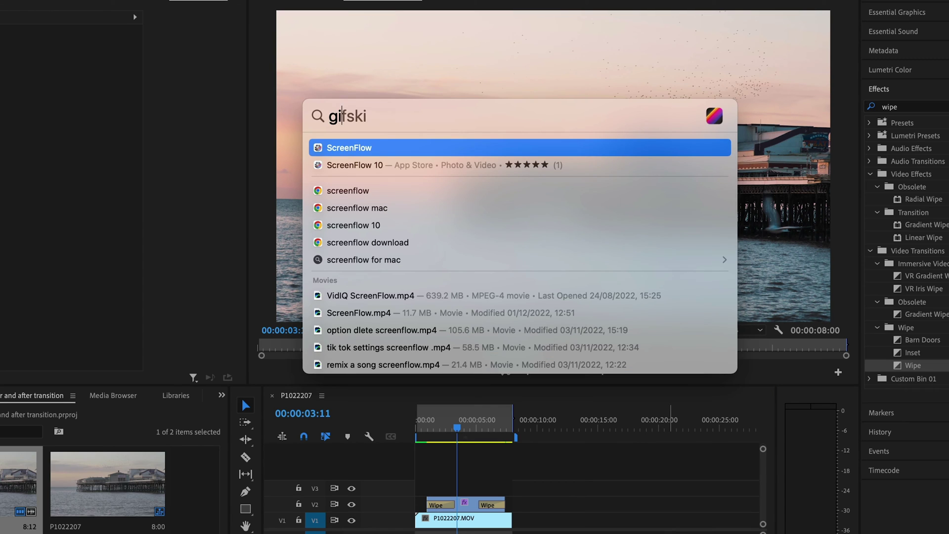
key(Return)
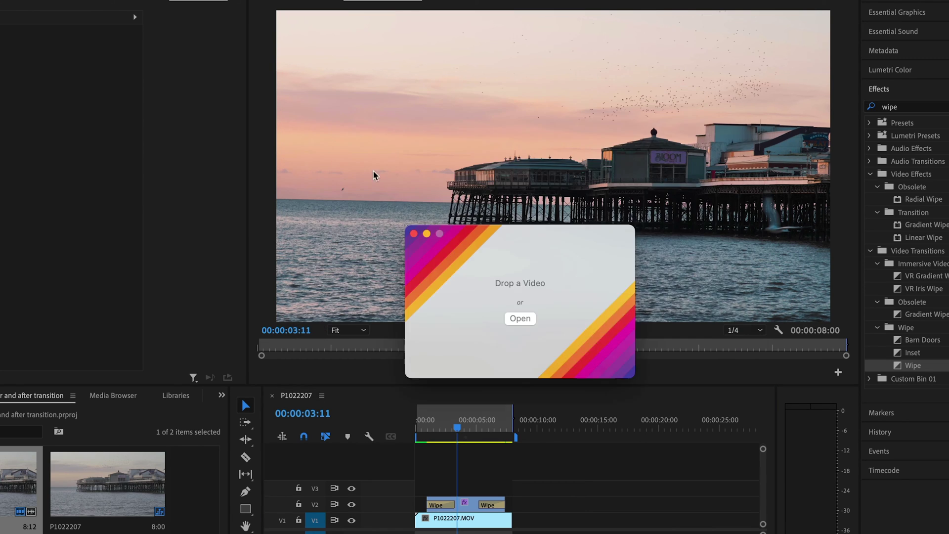
Step: Drag P1022207_2.mp4 from Finder into Gifski, loading it at 3840 × 2160 and 10 FPS
key(super+Tab)
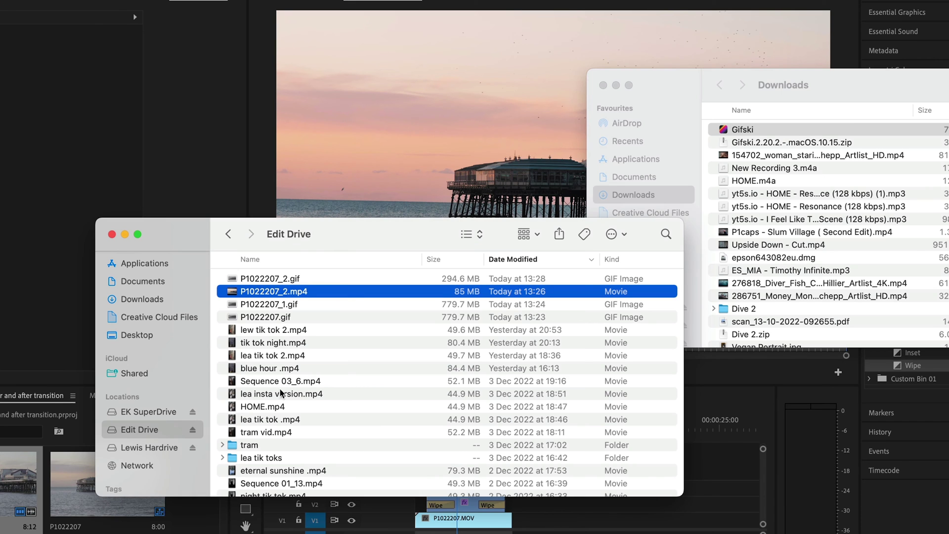
click(604, 85)
drag(430, 235, 126, 96)
drag(233, 151, 519, 297)
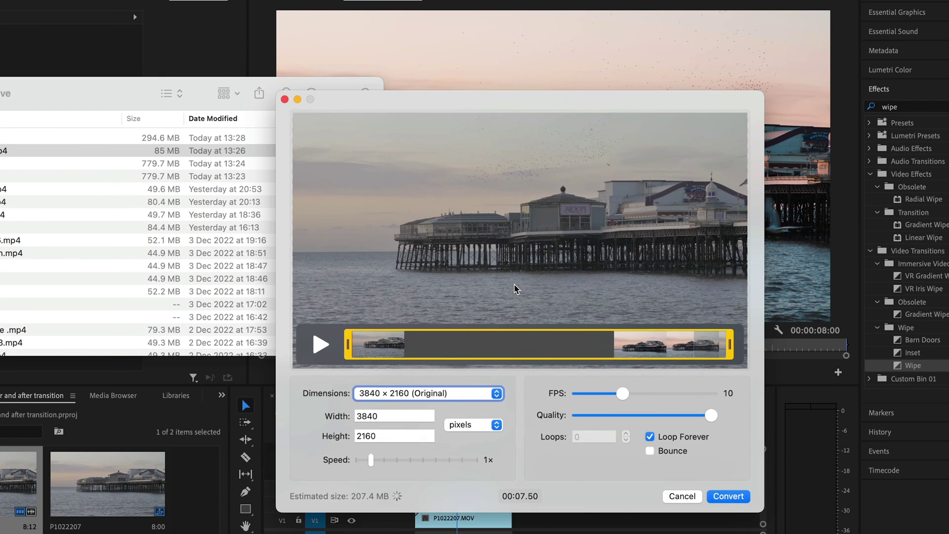